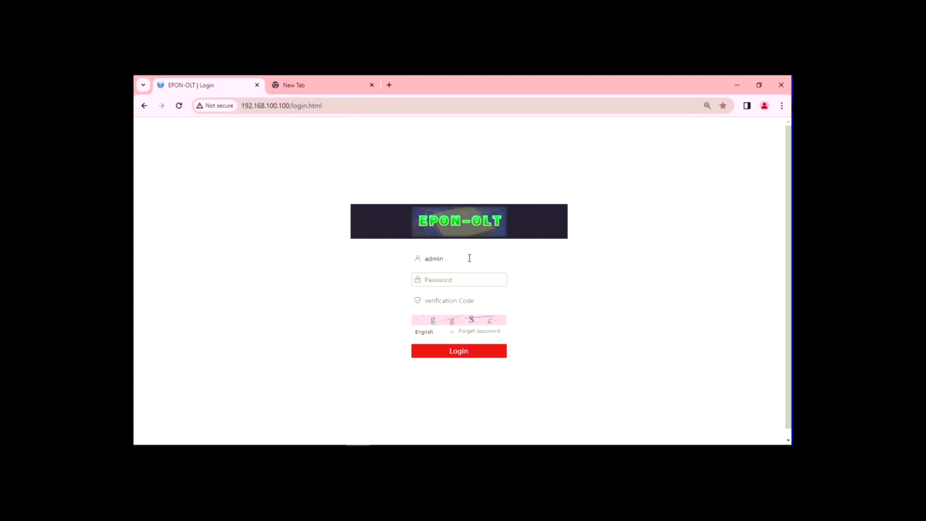
Log in to the OLT with the account password and the verification code shown on the login page
{"action": "key", "text": "Tab"}
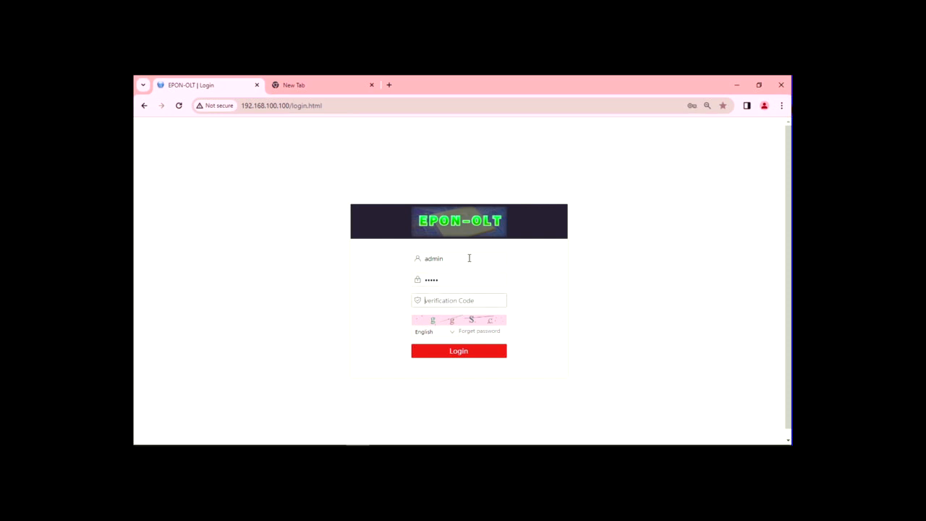
{"action": "type", "text": "ggSc"}
{"action": "left_click", "coordinate": [457, 351]}
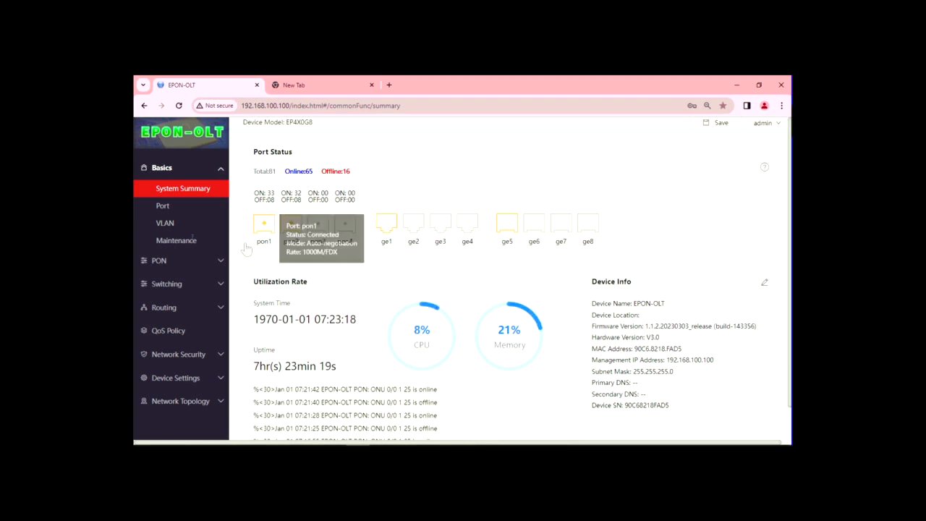
Start a new 802.1Q VLAN with ID 200 and description UPLINK-VLAN
{"action": "left_click", "coordinate": [165, 224]}
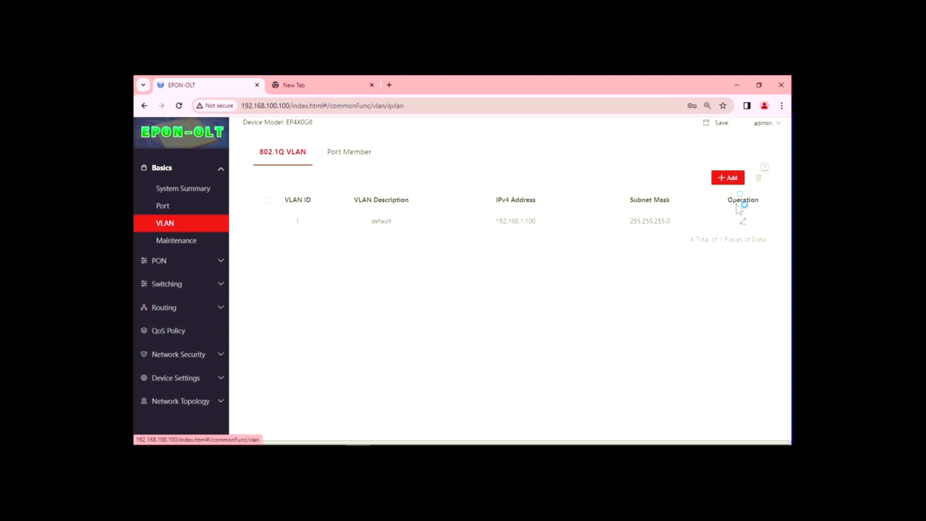
{"action": "left_click", "coordinate": [729, 181]}
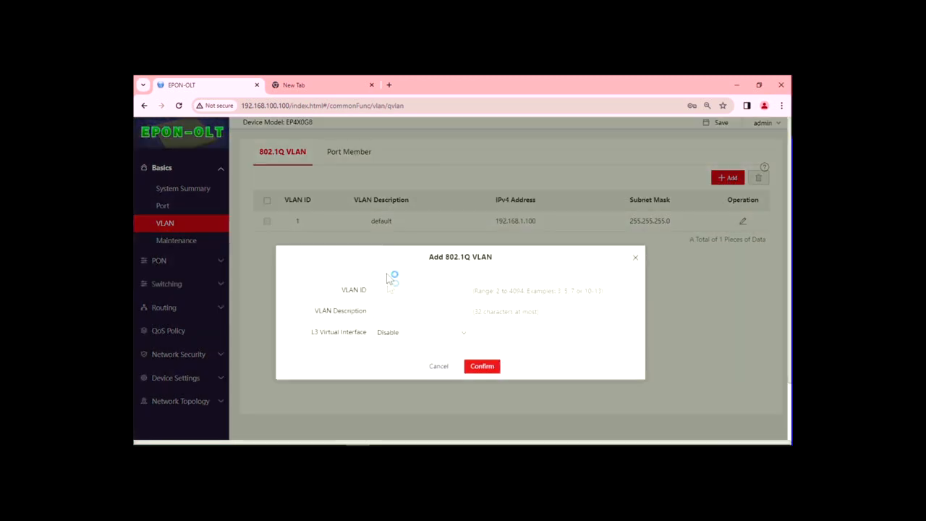
{"action": "left_click", "coordinate": [393, 291]}
{"action": "left_click", "coordinate": [400, 311]}
{"action": "type", "text": "UPLINK-VLAN"}
Enable its L3 interface with manual IP 172.29.29.6, mask 255.255.255.252, and confirm
{"action": "left_click", "coordinate": [419, 340]}
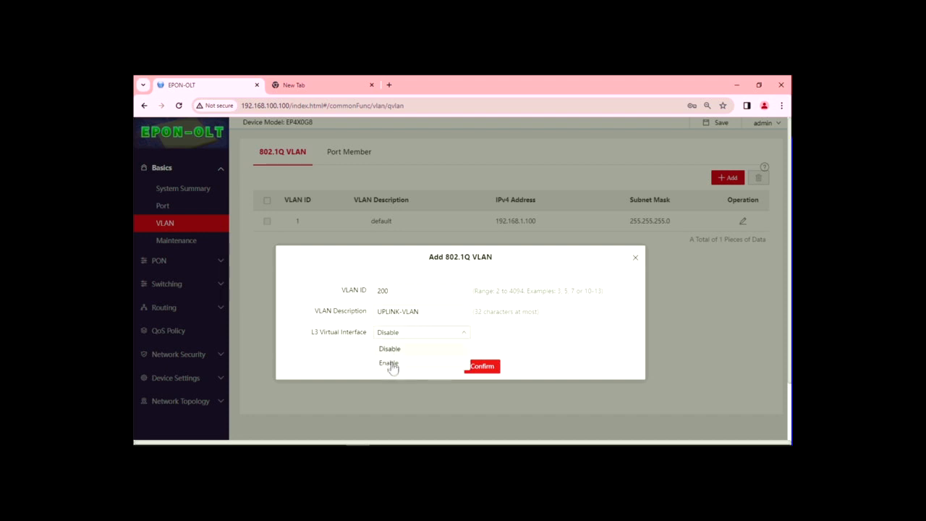
{"action": "left_click", "coordinate": [390, 365]}
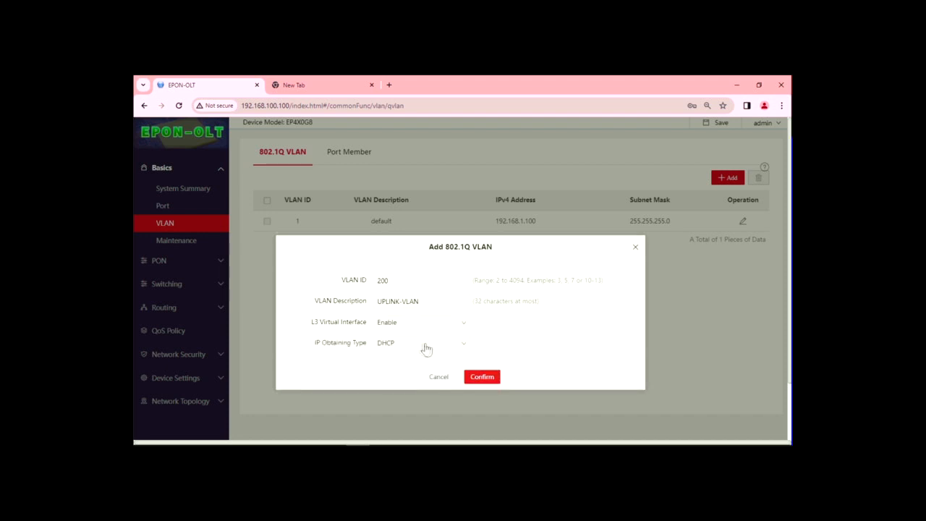
{"action": "left_click", "coordinate": [465, 316]}
{"action": "left_click", "coordinate": [392, 343]}
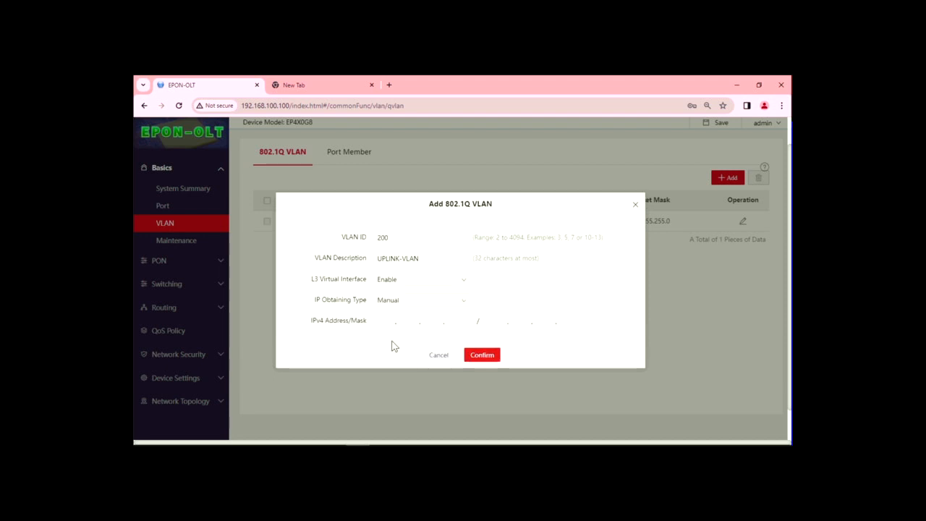
{"action": "left_click", "coordinate": [440, 324]}
{"action": "type", "text": "172.29.2."}
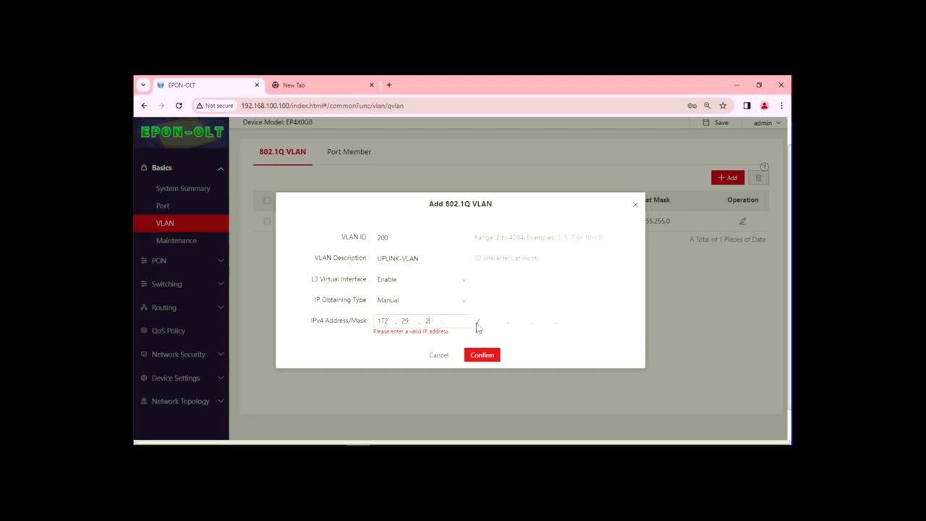
{"action": "type", "text": "6"}
{"action": "key", "text": "Tab"}
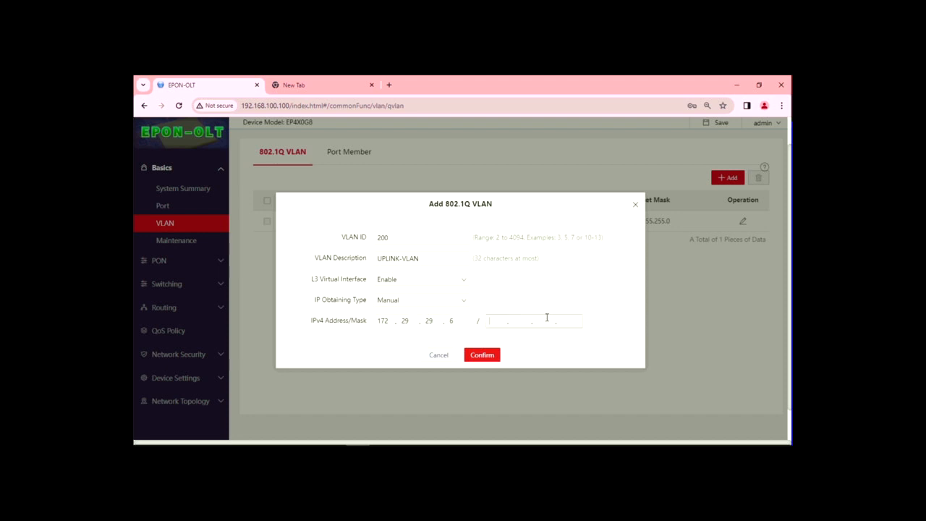
{"action": "type", "text": "255.255.255.252"}
{"action": "left_click", "coordinate": [486, 356]}
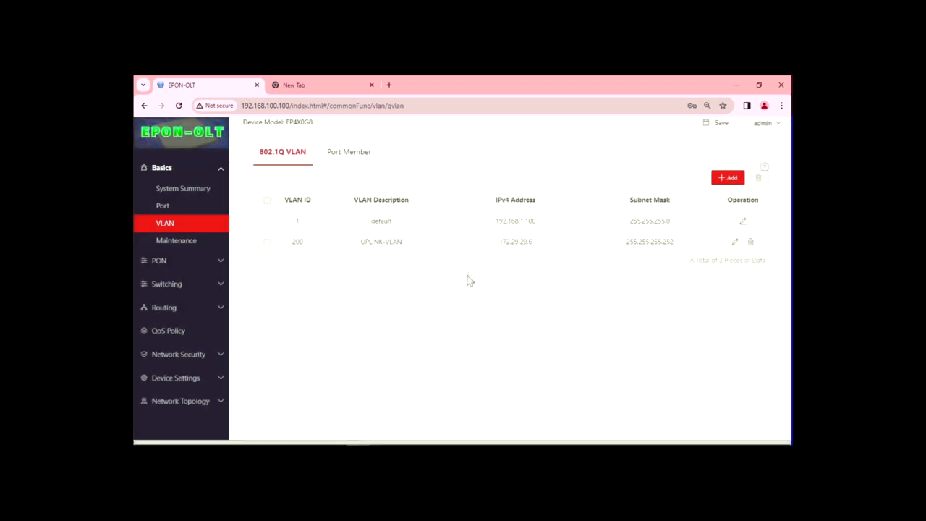
In Port Member, make ge1 a Trunk port with VLAN 200 tagged, keeping PVID 1
{"action": "left_click", "coordinate": [352, 154]}
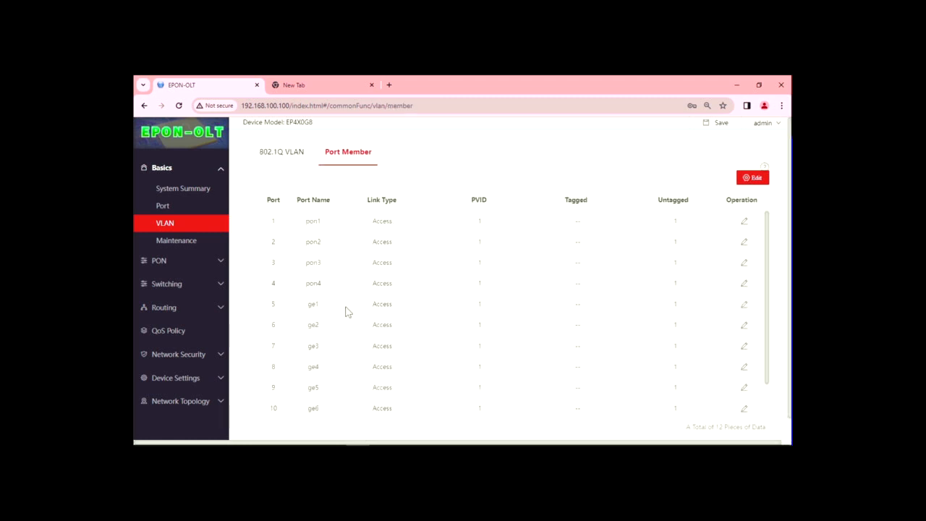
{"action": "left_click", "coordinate": [744, 304]}
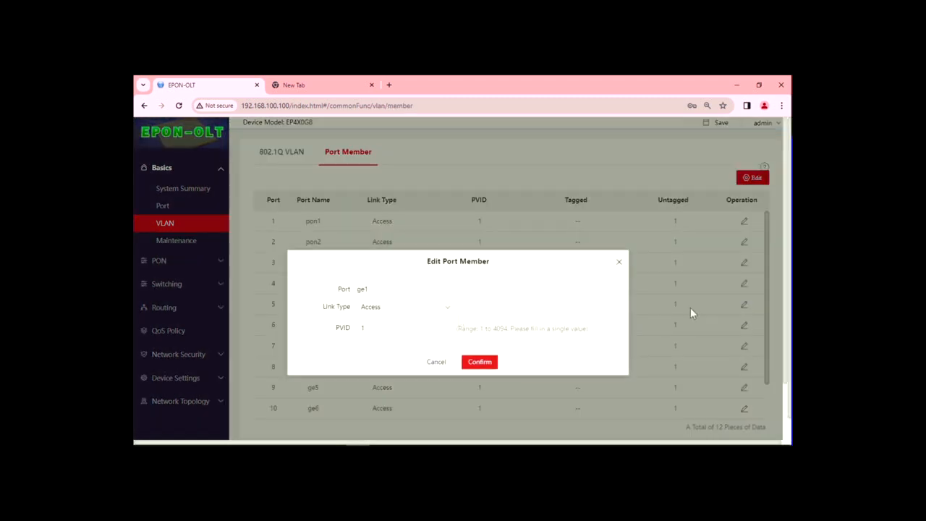
{"action": "left_click", "coordinate": [446, 309]}
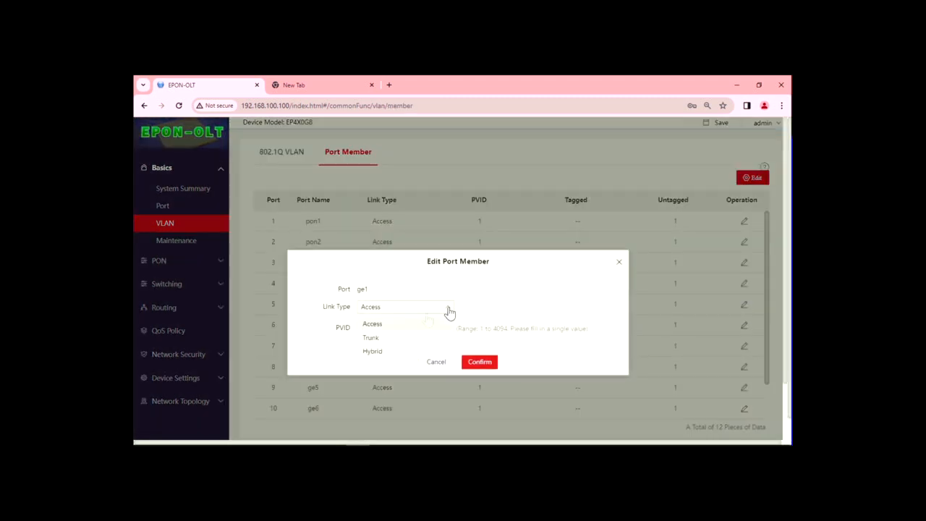
{"action": "left_click", "coordinate": [371, 338]}
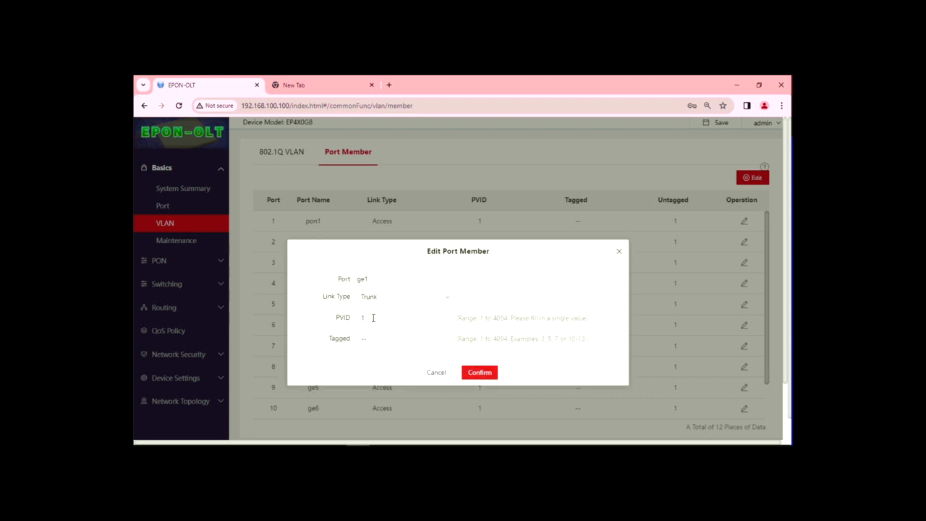
{"action": "left_click", "coordinate": [309, 338]}
{"action": "type", "text": "200"}
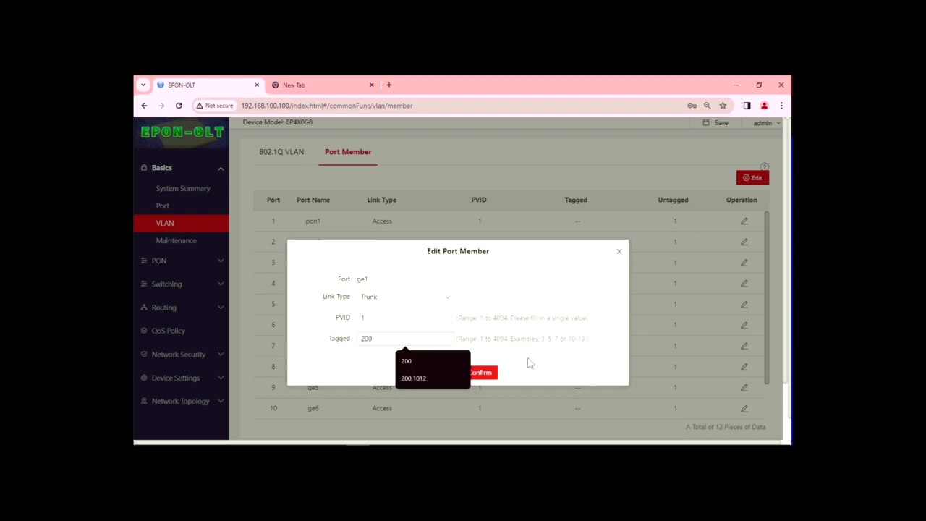
{"action": "left_click", "coordinate": [484, 373]}
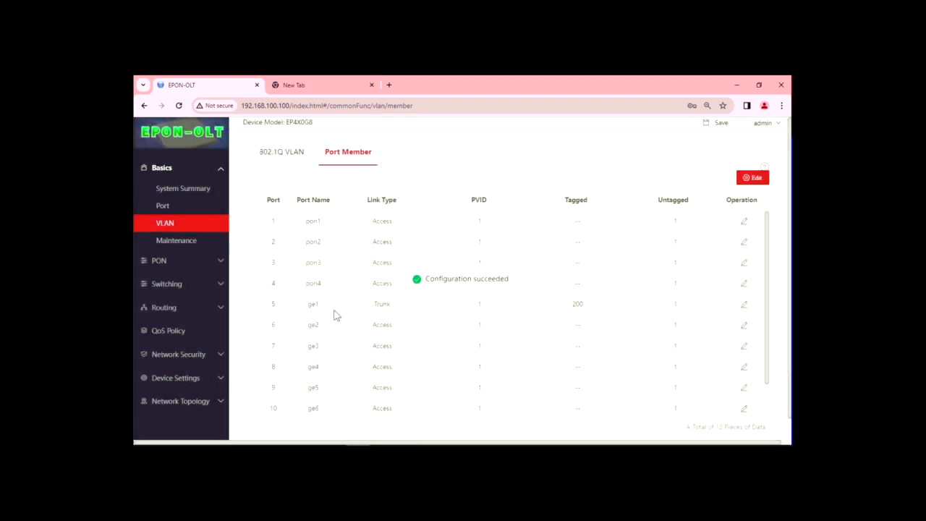
{"action": "scroll", "coordinate": [606, 345], "scroll_direction": "down", "scroll_amount": 1}
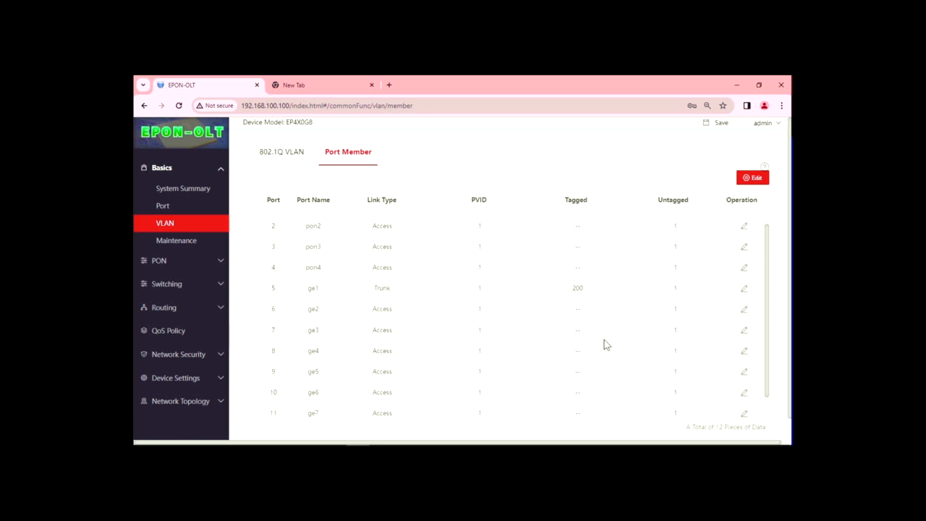
{"action": "scroll", "coordinate": [507, 337], "scroll_direction": "up", "scroll_amount": 1}
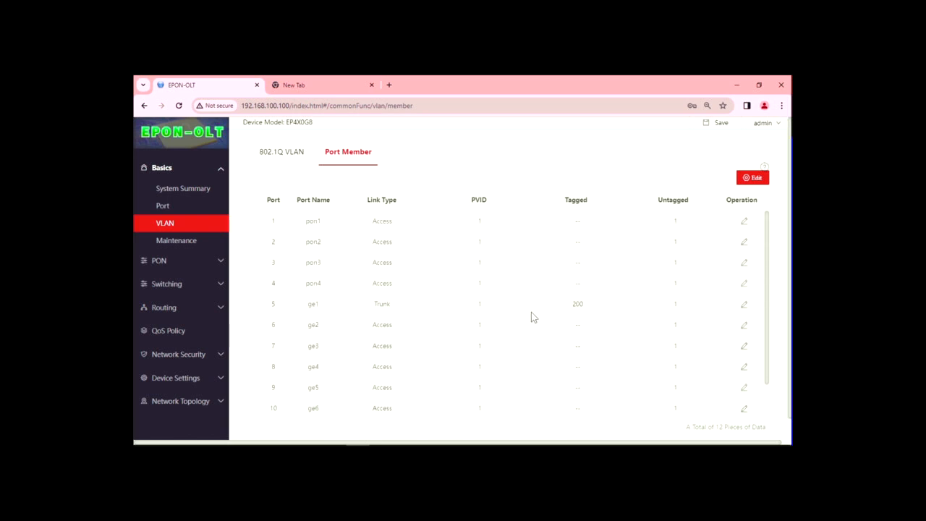
Set pon1 to Hybrid link type with VLAN 200 tagged
{"action": "left_click", "coordinate": [745, 221]}
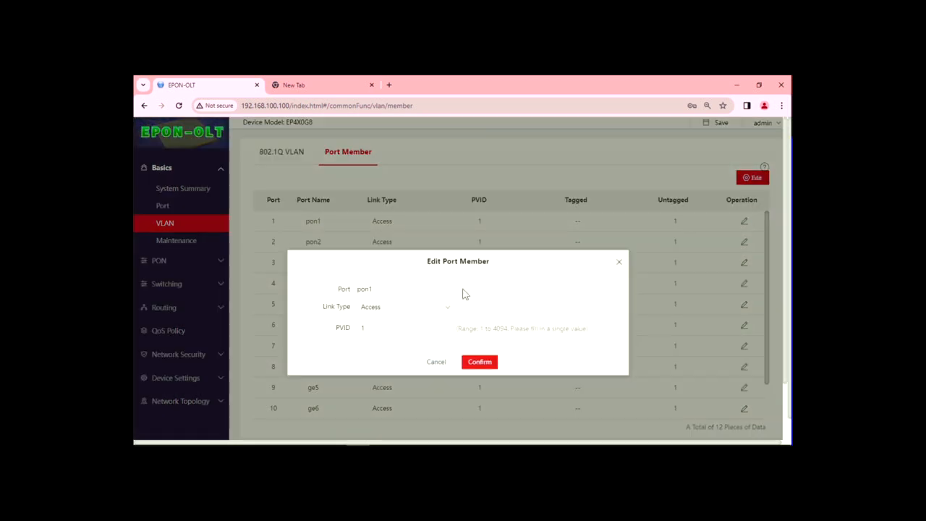
{"action": "left_click", "coordinate": [442, 308]}
{"action": "left_click", "coordinate": [375, 331]}
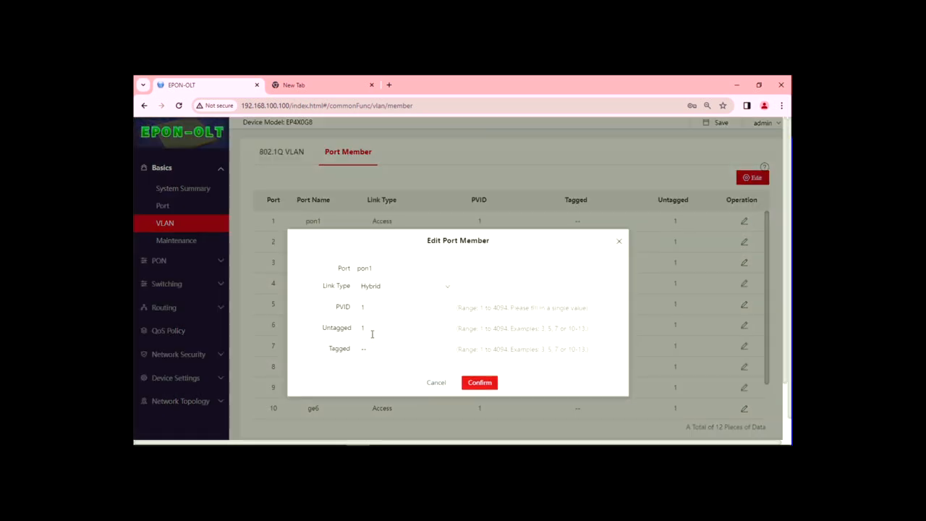
{"action": "left_click", "coordinate": [372, 349]}
{"action": "key", "text": "BackSpace"}
{"action": "type", "text": "200"}
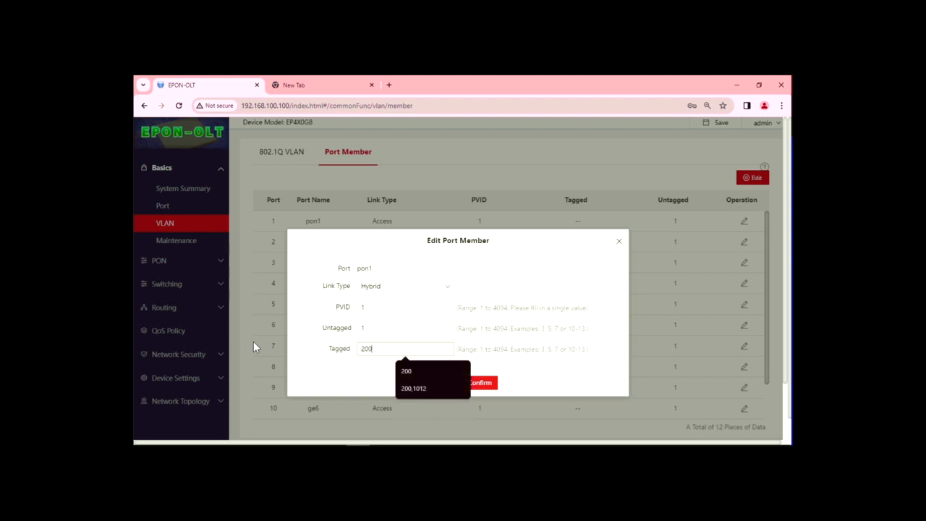
{"action": "left_click", "coordinate": [550, 372]}
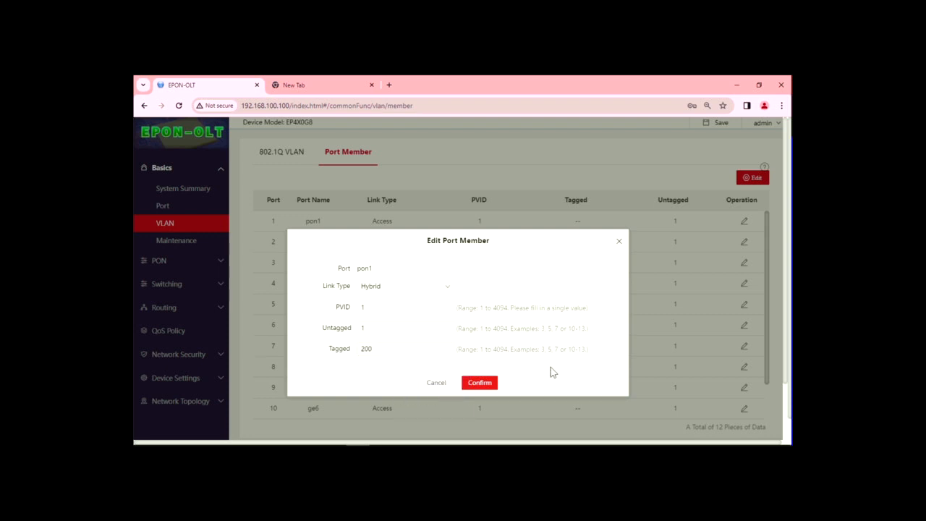
{"action": "left_click", "coordinate": [481, 383]}
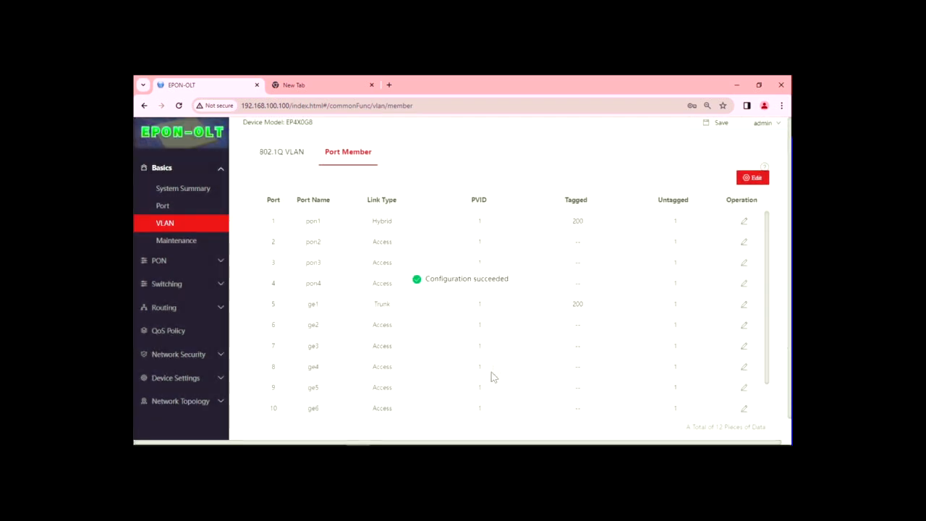
Set pon2 to Hybrid link type with VLAN 200 tagged
{"action": "left_click", "coordinate": [745, 243]}
{"action": "left_click", "coordinate": [416, 311]}
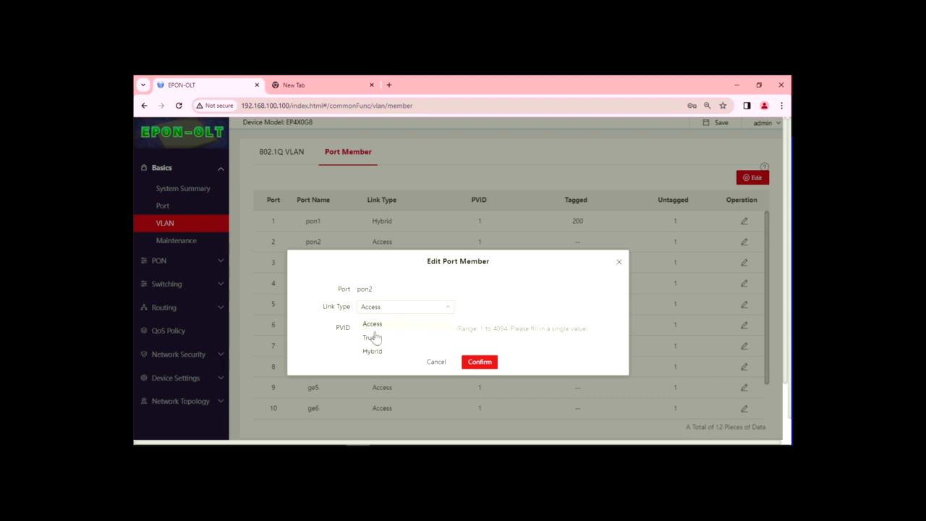
{"action": "left_click", "coordinate": [372, 352]}
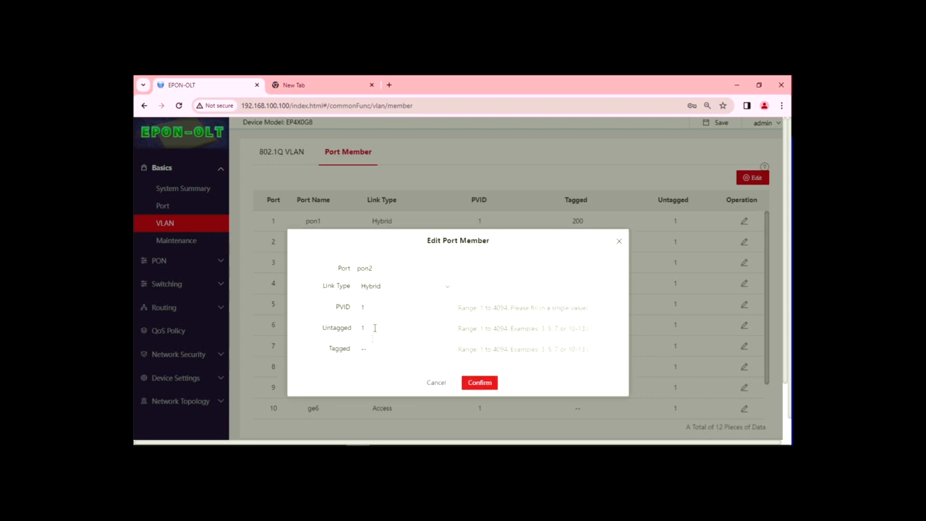
{"action": "left_click", "coordinate": [368, 349]}
{"action": "type", "text": "200"}
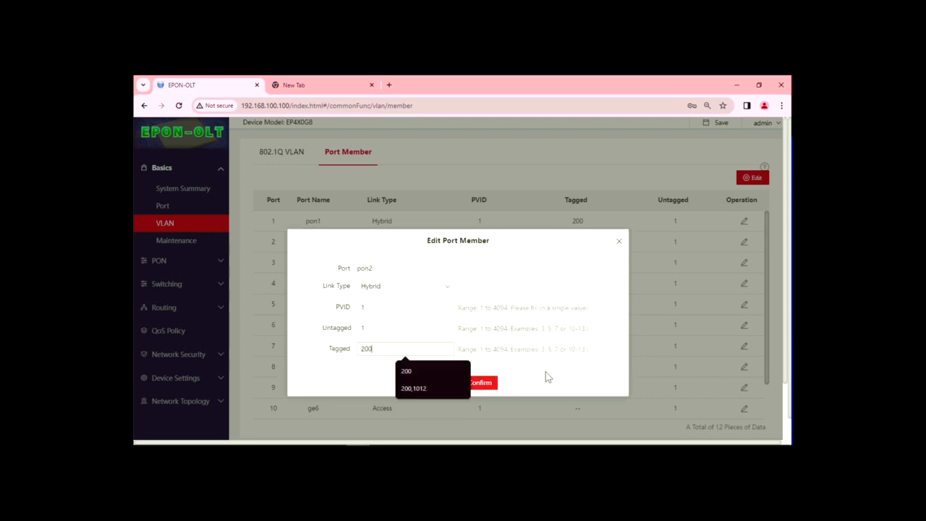
{"action": "left_click", "coordinate": [500, 389]}
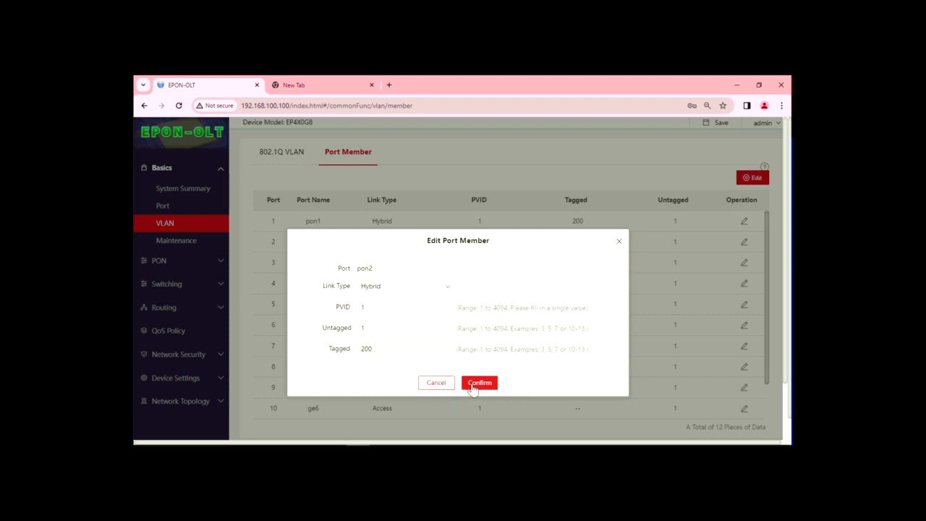
{"action": "left_click", "coordinate": [479, 383]}
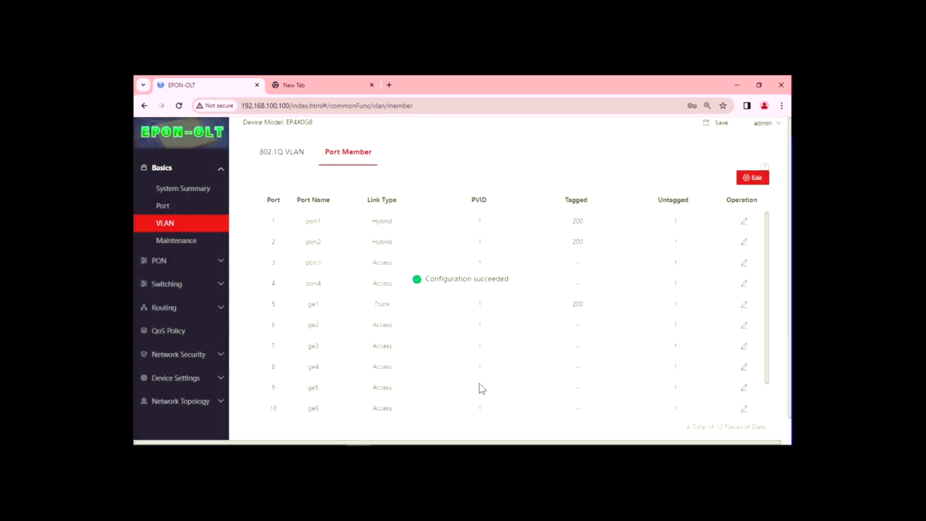
Set pon3 to Hybrid link type with VLAN 200 tagged
{"action": "left_click", "coordinate": [744, 264]}
{"action": "left_click", "coordinate": [447, 310]}
{"action": "left_click", "coordinate": [372, 351]}
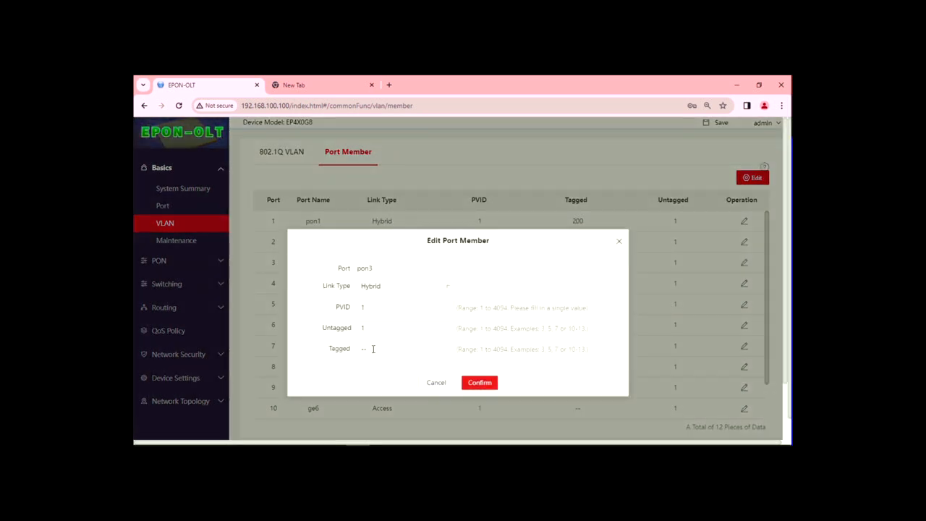
{"action": "left_click", "coordinate": [374, 350]}
{"action": "type", "text": "200"}
{"action": "left_click", "coordinate": [489, 385]}
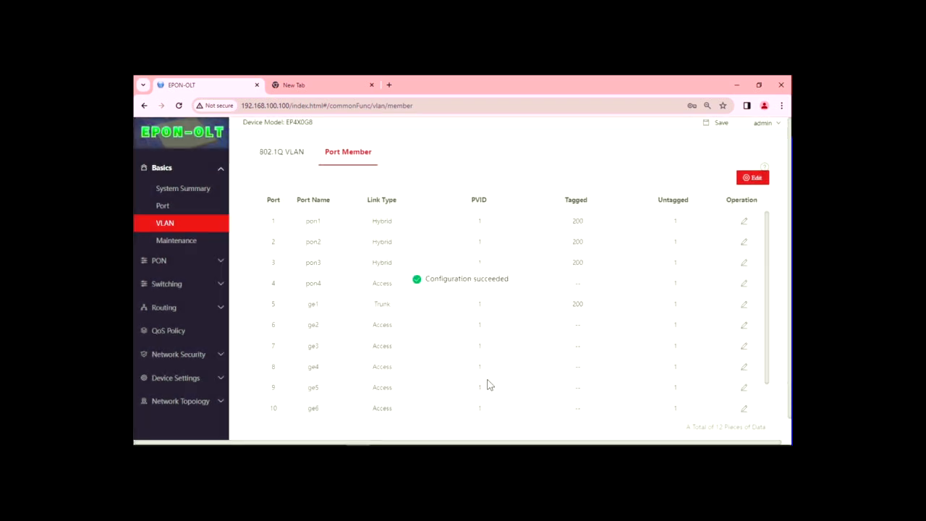
Set pon4 to Hybrid link type with VLAN 200 tagged
{"action": "left_click", "coordinate": [743, 284]}
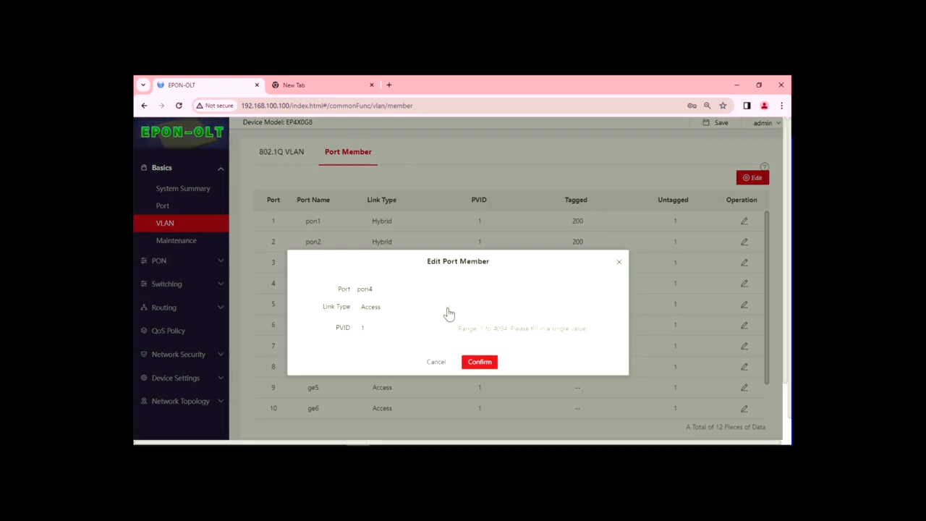
{"action": "left_click", "coordinate": [447, 309]}
{"action": "left_click", "coordinate": [372, 352]}
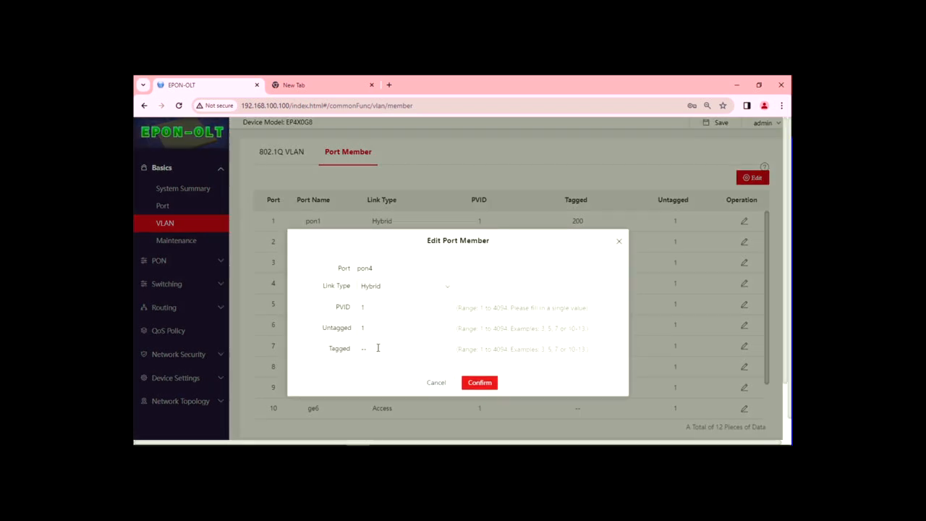
{"action": "left_click", "coordinate": [322, 351]}
{"action": "type", "text": "200"}
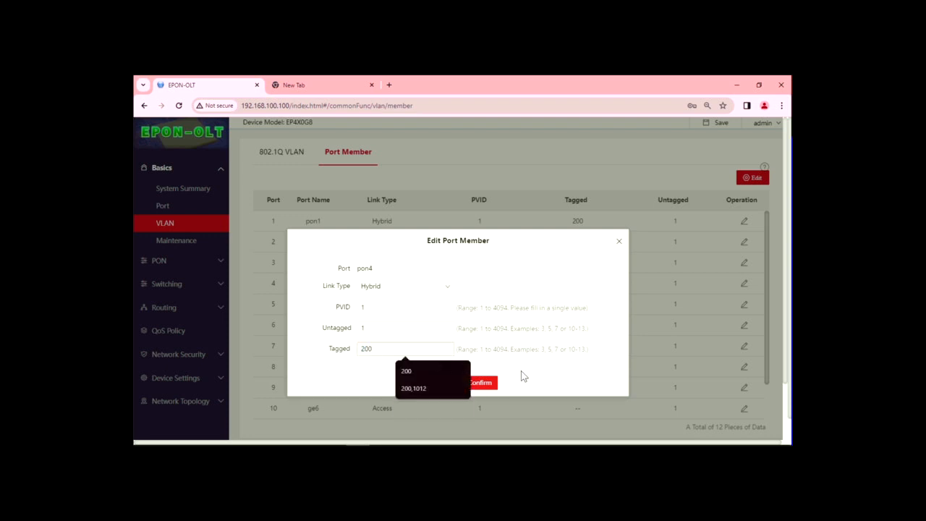
{"action": "left_click", "coordinate": [489, 383]}
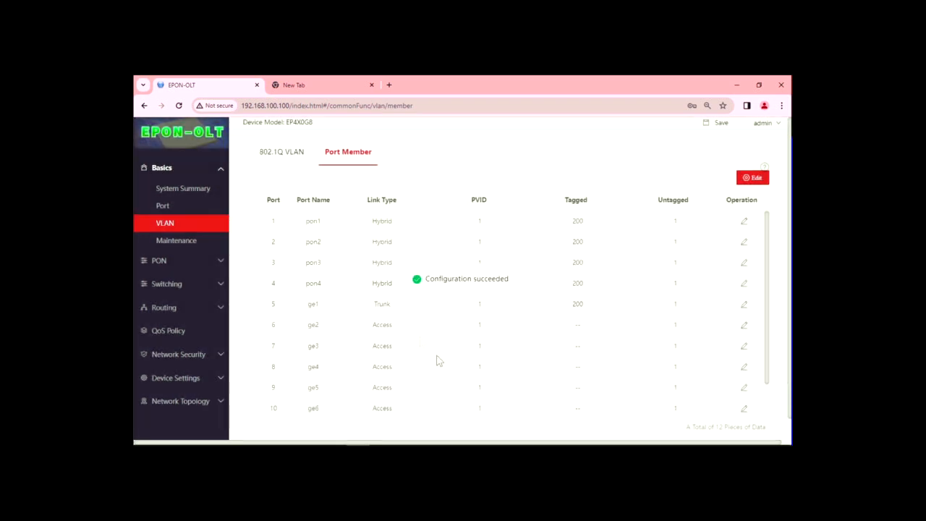
Change ge6 from Access to a Trunk port with VLAN 200 tagged
{"action": "scroll", "coordinate": [441, 347], "scroll_direction": "down", "scroll_amount": 1}
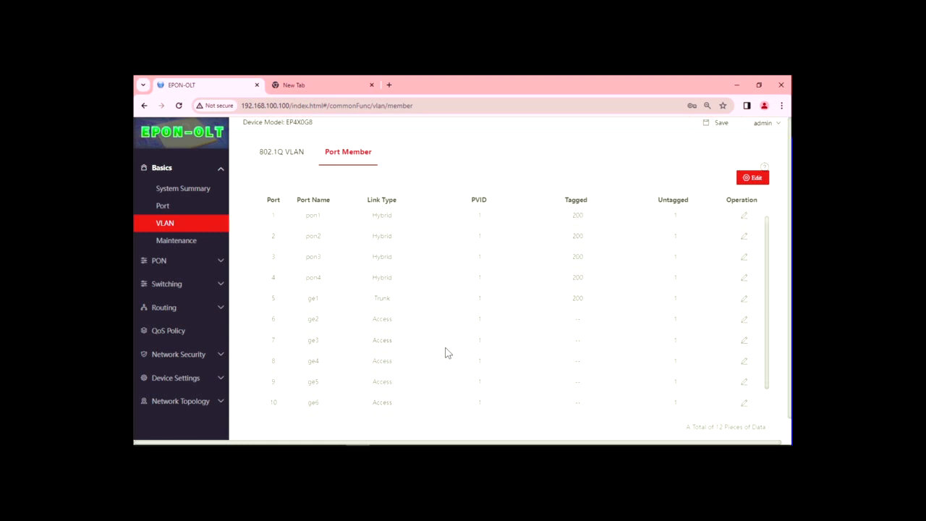
{"action": "double_click", "coordinate": [381, 377]}
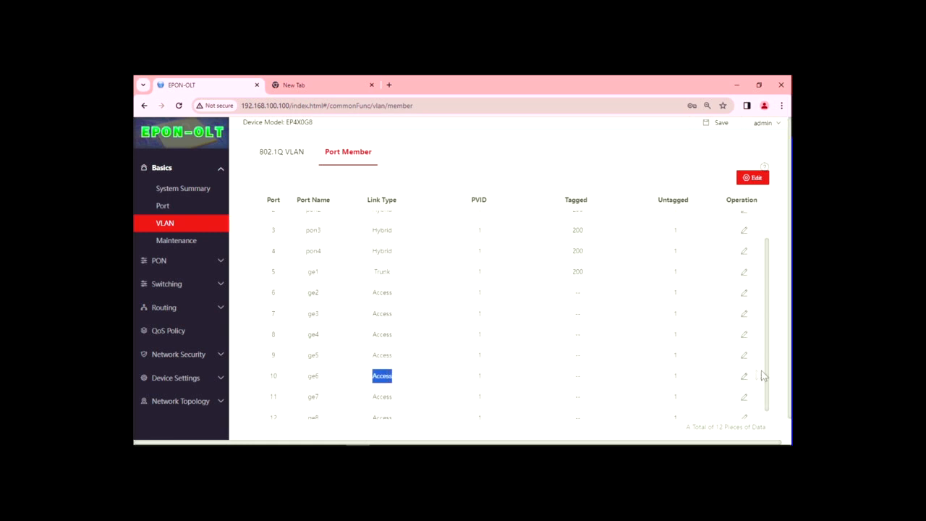
{"action": "left_click", "coordinate": [744, 376]}
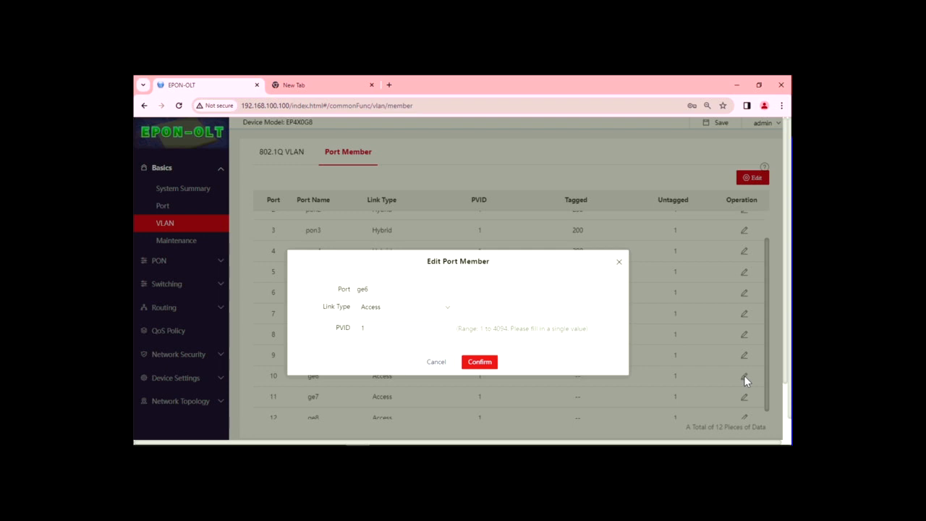
{"action": "left_click", "coordinate": [447, 309]}
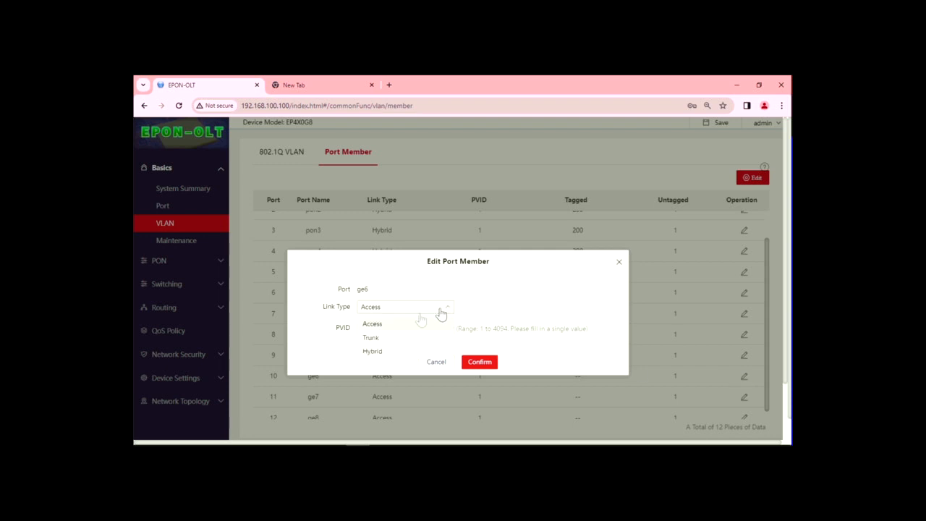
{"action": "left_click", "coordinate": [372, 339]}
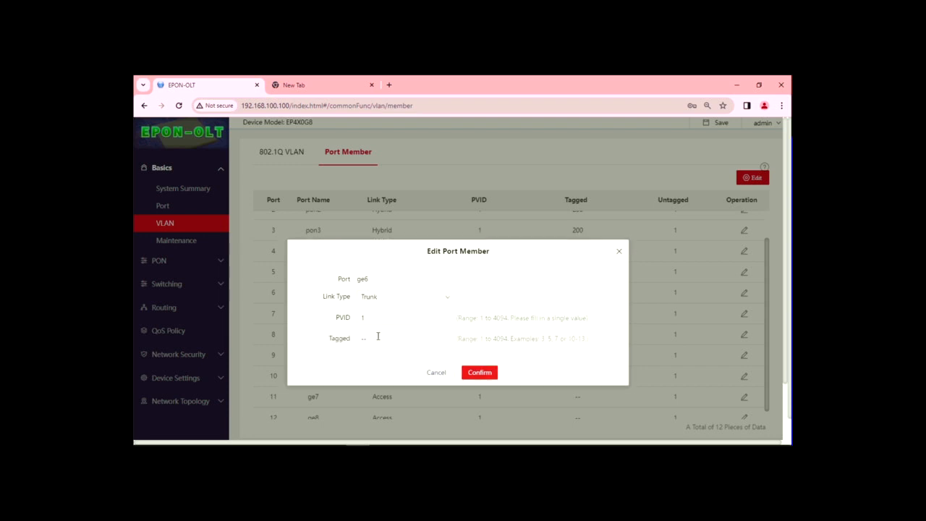
{"action": "double_click", "coordinate": [376, 336]}
{"action": "type", "text": "200"}
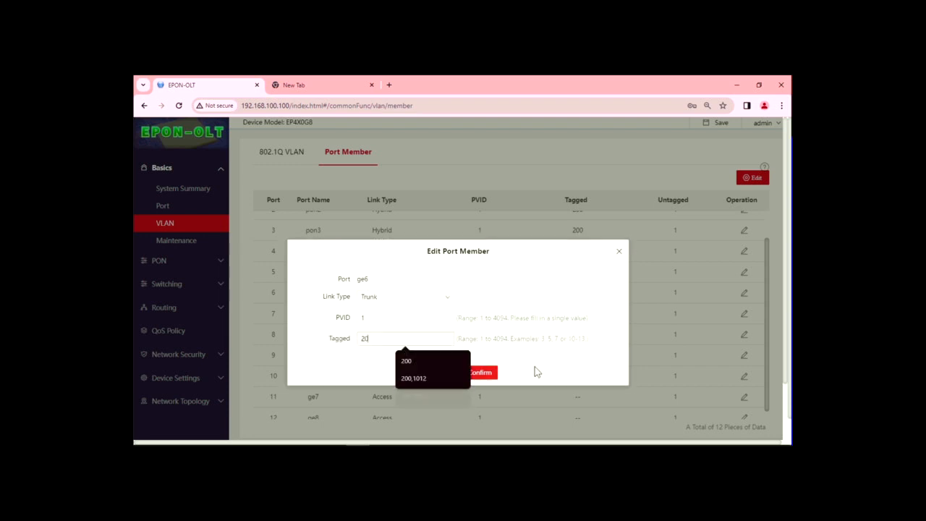
{"action": "left_click", "coordinate": [485, 374]}
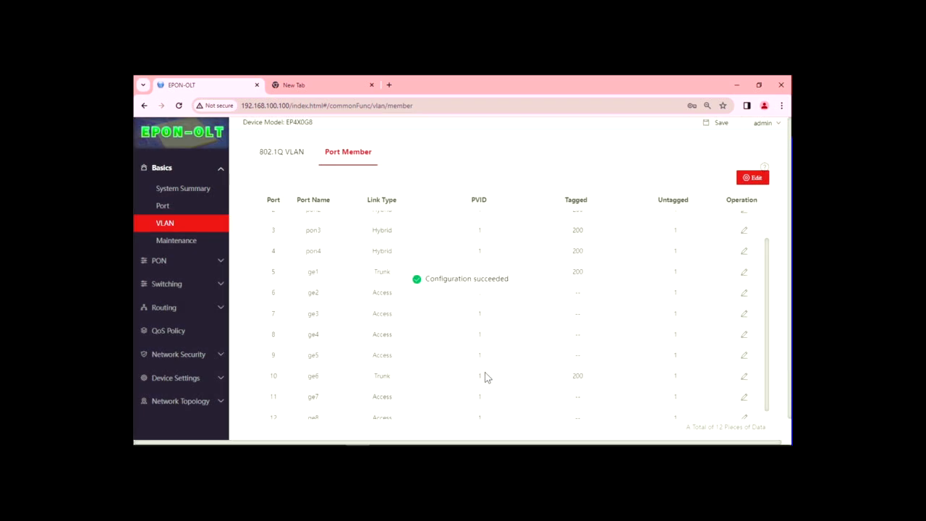
Review the port membership table and save the OLT configuration
{"action": "scroll", "coordinate": [499, 366], "scroll_direction": "down", "scroll_amount": 1}
{"action": "scroll", "coordinate": [463, 370], "scroll_direction": "down", "scroll_amount": 1}
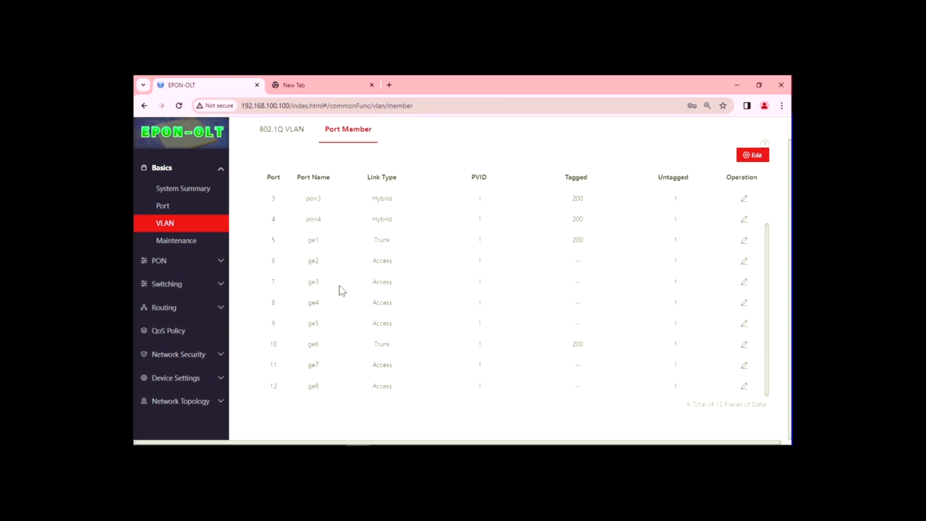
{"action": "scroll", "coordinate": [632, 282], "scroll_direction": "up", "scroll_amount": 1}
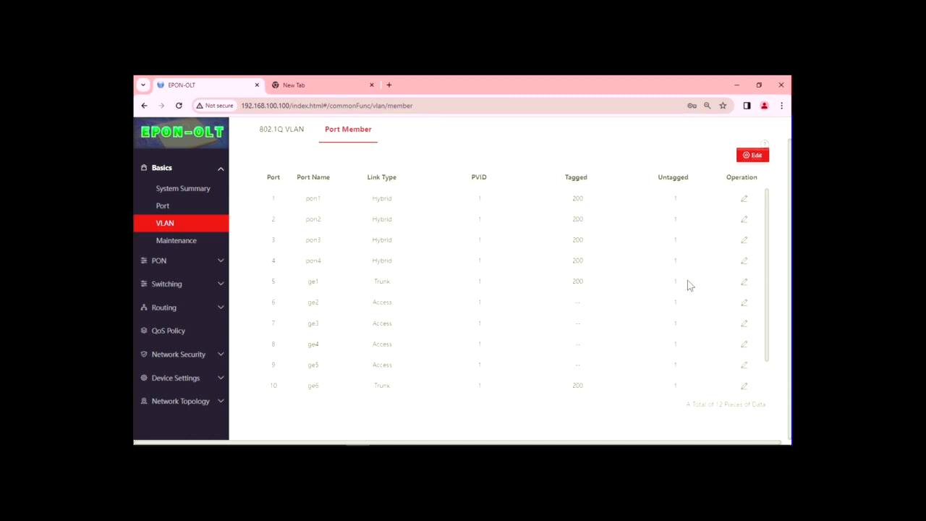
{"action": "scroll", "coordinate": [688, 285], "scroll_direction": "up", "scroll_amount": 1}
{"action": "left_click", "coordinate": [721, 123]}
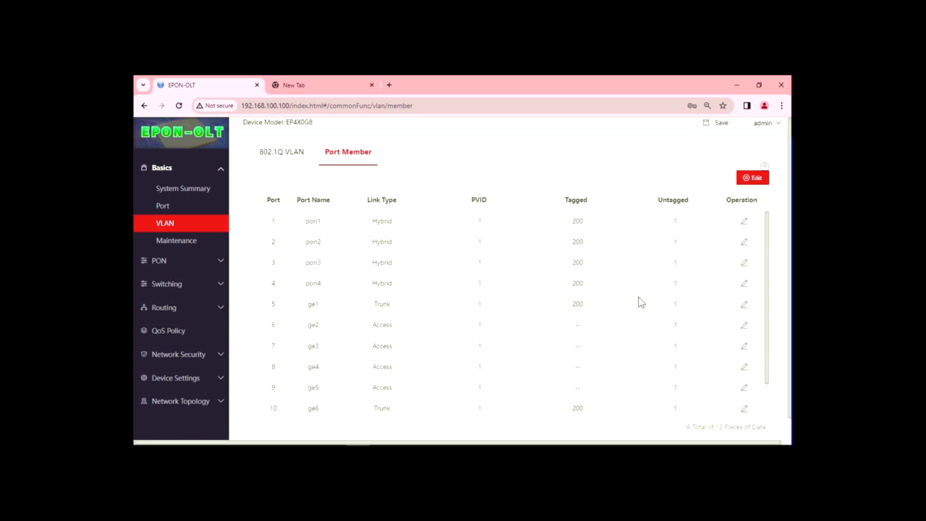
{"action": "scroll", "coordinate": [591, 325], "scroll_direction": "down", "scroll_amount": 1}
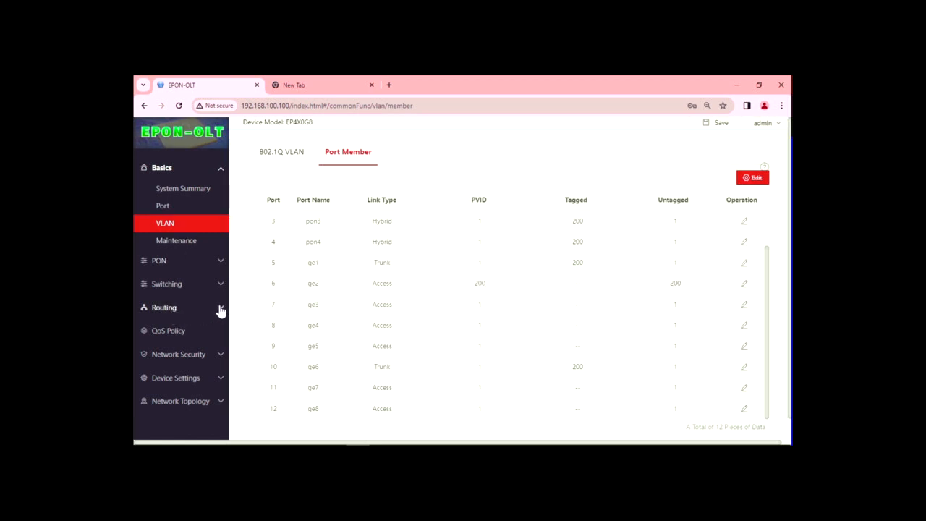
Add a static route to 0.0.0.0 mask 0.0.0.0 via next hop 172.29.29.5
{"action": "left_click", "coordinate": [221, 310]}
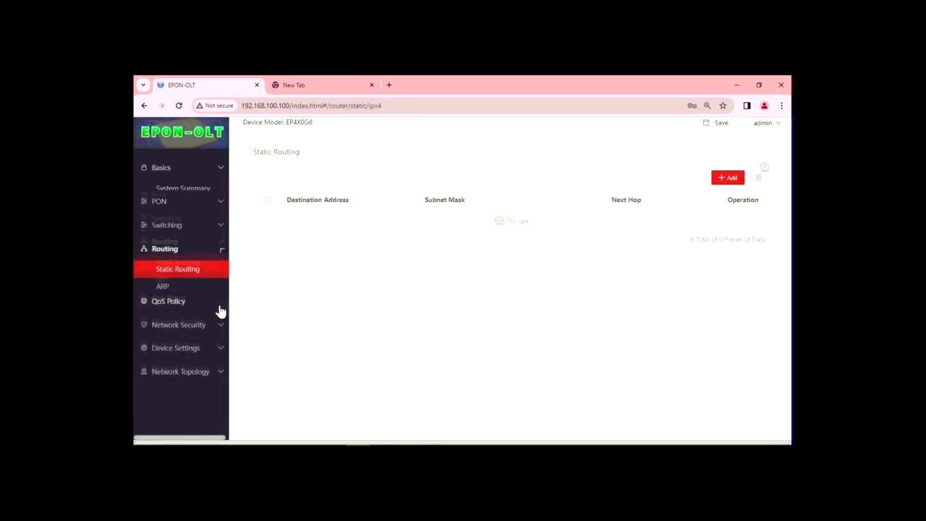
{"action": "left_click", "coordinate": [164, 279]}
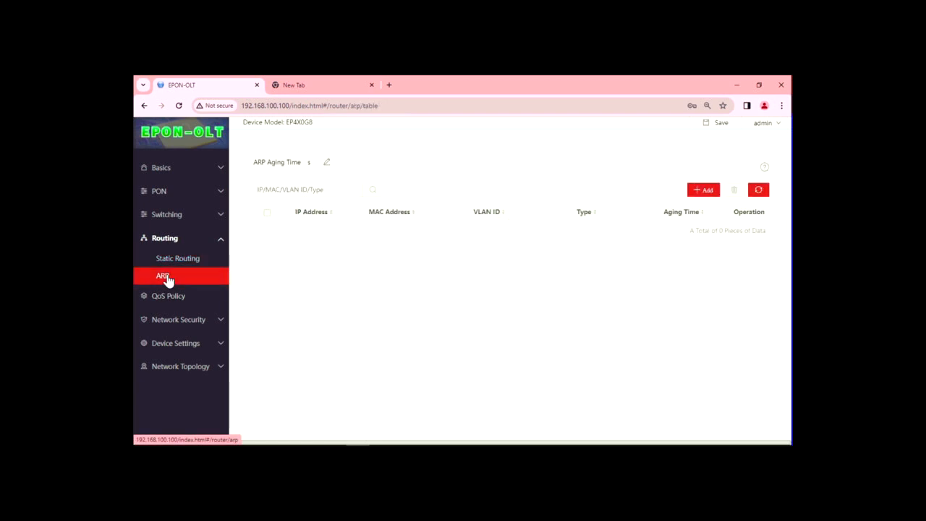
{"action": "left_click", "coordinate": [177, 258]}
{"action": "left_click", "coordinate": [728, 177]}
{"action": "left_click", "coordinate": [449, 291]}
{"action": "type", "text": "0..."}
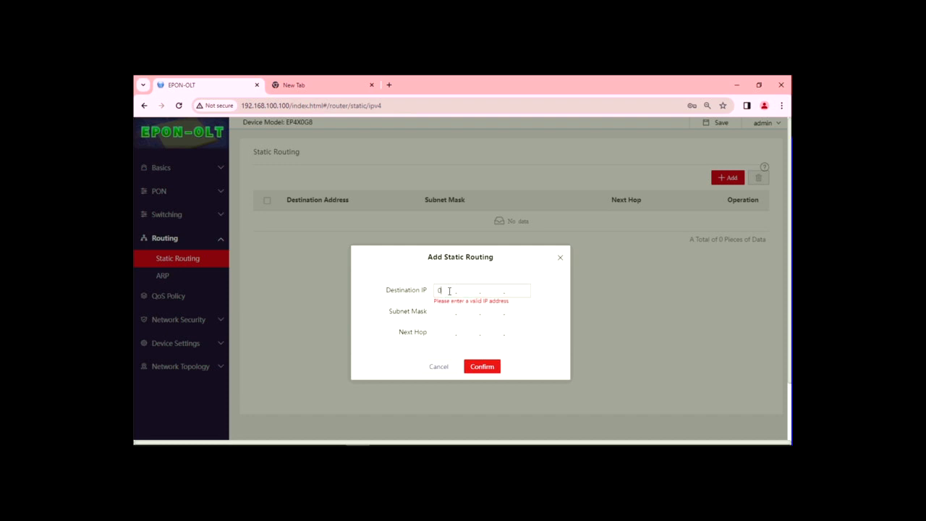
{"action": "type", "text": "0.0"}
{"action": "left_click", "coordinate": [438, 309]}
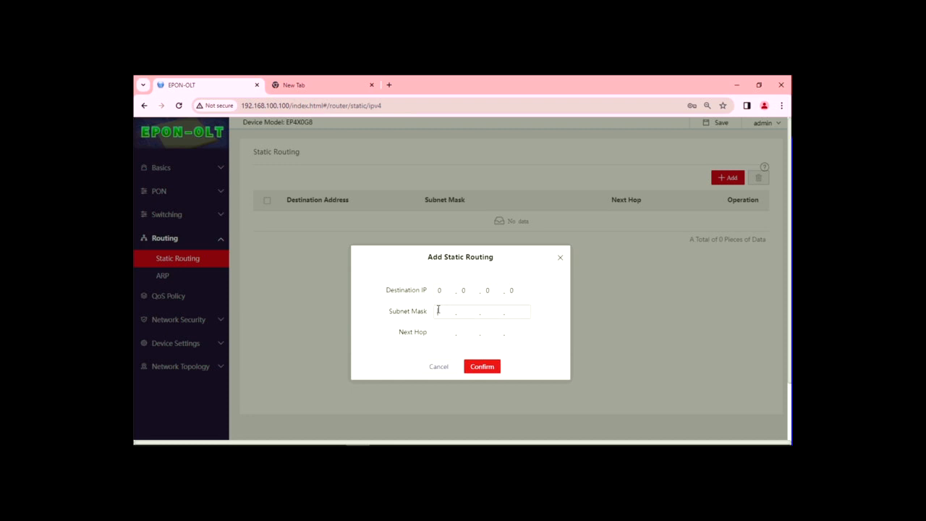
{"action": "type", "text": "0.0.0.0"}
{"action": "left_click", "coordinate": [437, 331]}
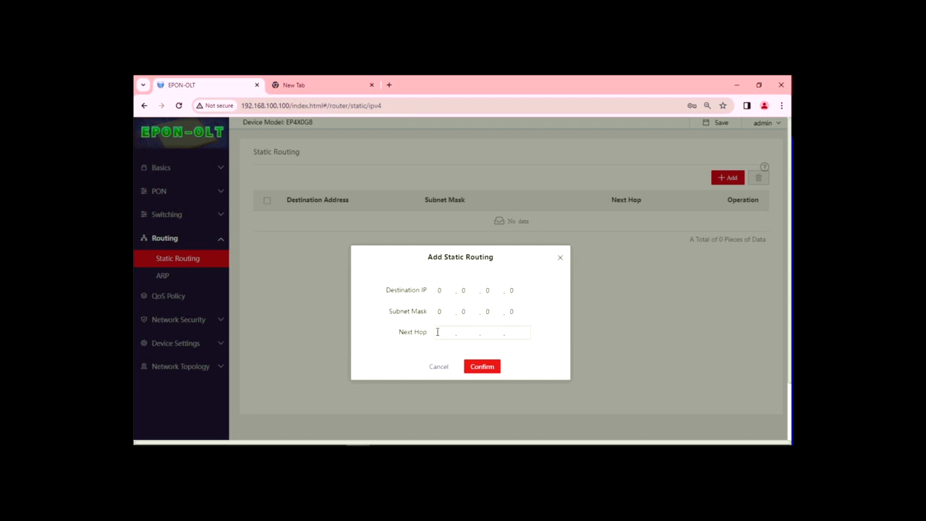
{"action": "type", "text": "172 . . "}
{"action": "type", "text": "2"}
{"action": "type", "text": "8"}
{"action": "type", "text": "9"}
{"action": "type", "text": "5"}
{"action": "left_click", "coordinate": [486, 369]}
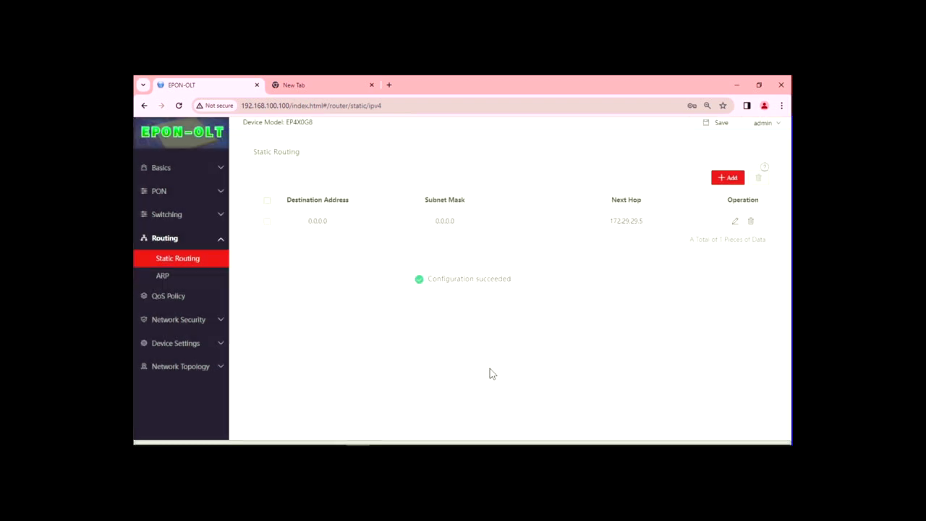
Save the configuration twice, then return to System Summary showing 65 of 81 online
{"action": "left_click", "coordinate": [723, 124]}
{"action": "left_click", "coordinate": [722, 123]}
{"action": "left_click", "coordinate": [186, 171]}
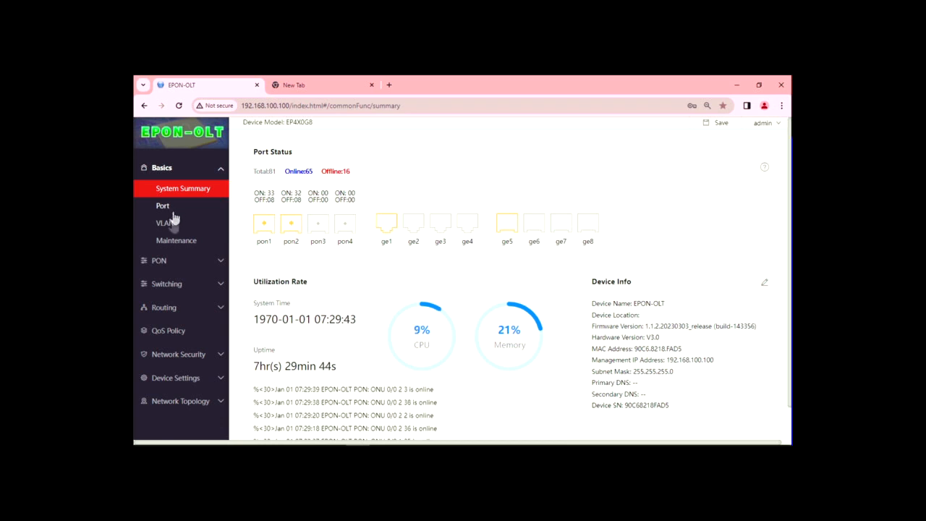
Verify VLAN 200 UPLINK-VLAN at 172.29.29.6/255.255.255.252 in the 802.1Q list, then save
{"action": "left_click", "coordinate": [170, 225]}
{"action": "left_click_drag", "start_coordinate": [326, 251], "coordinate": [564, 248]}
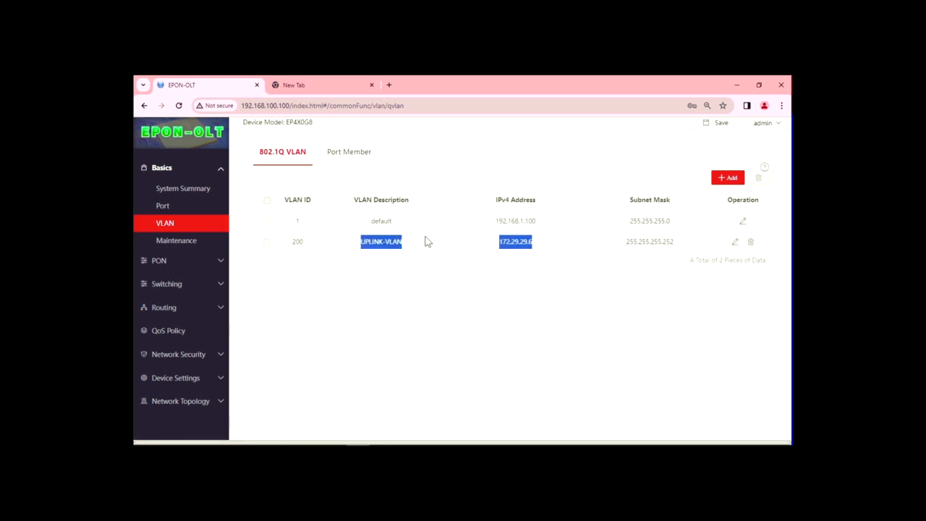
{"action": "left_click", "coordinate": [515, 262]}
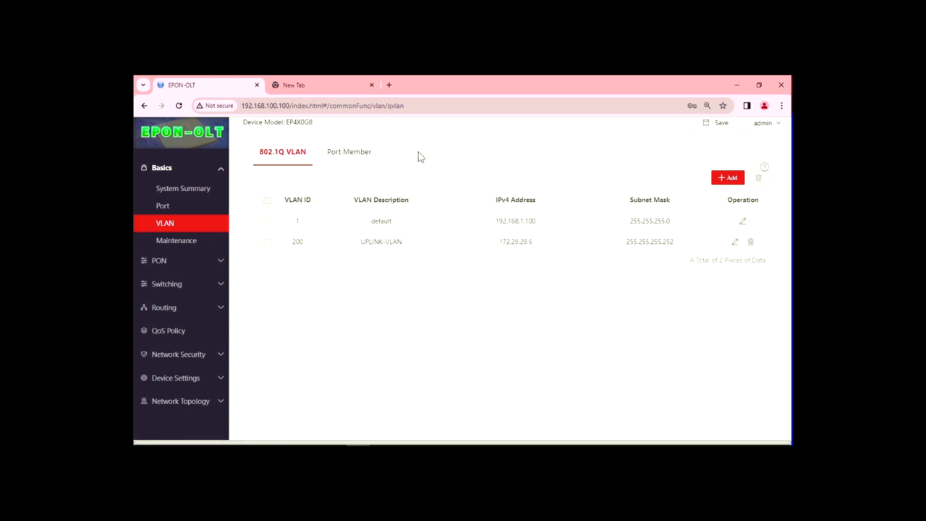
{"action": "left_click", "coordinate": [721, 124]}
View the Port Basic table of port status, speed and traffic, then close the remote view
{"action": "left_click", "coordinate": [190, 209]}
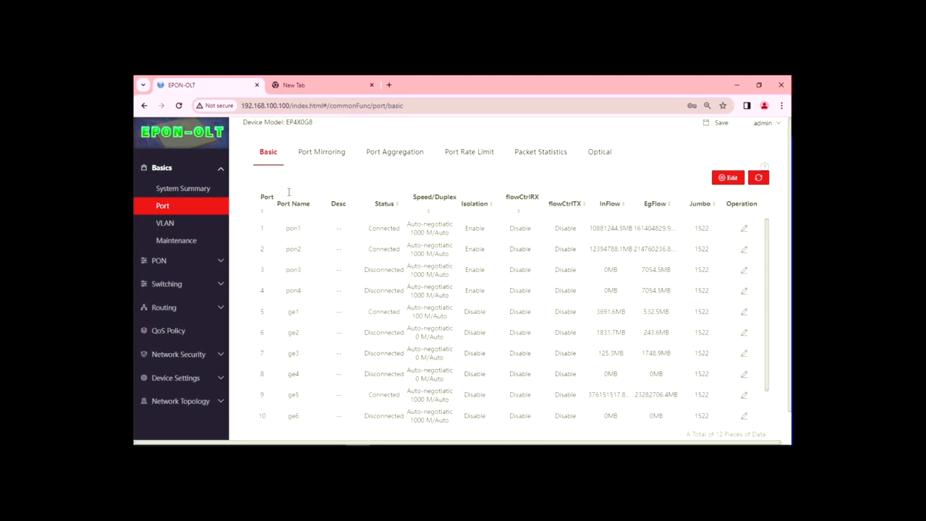
{"action": "mouse_move", "coordinate": [524, 4]}
{"action": "left_click", "coordinate": [478, 13]}
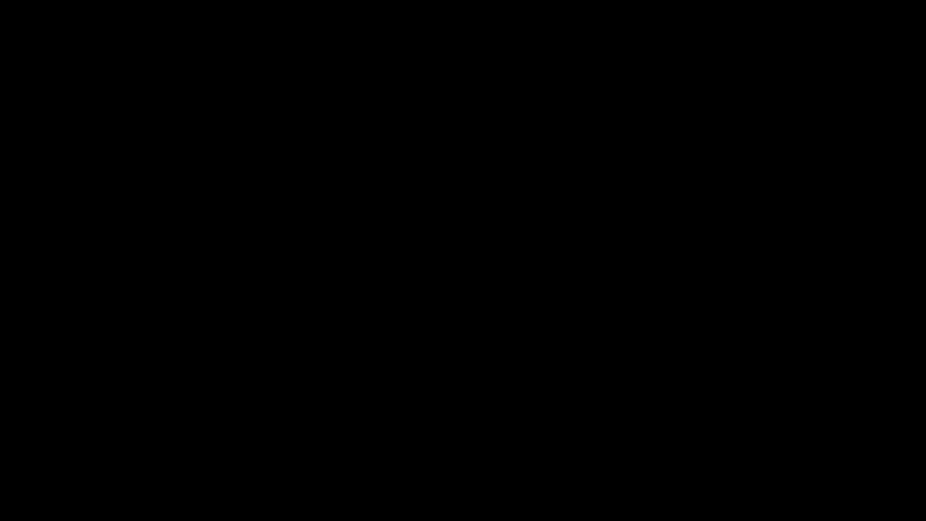